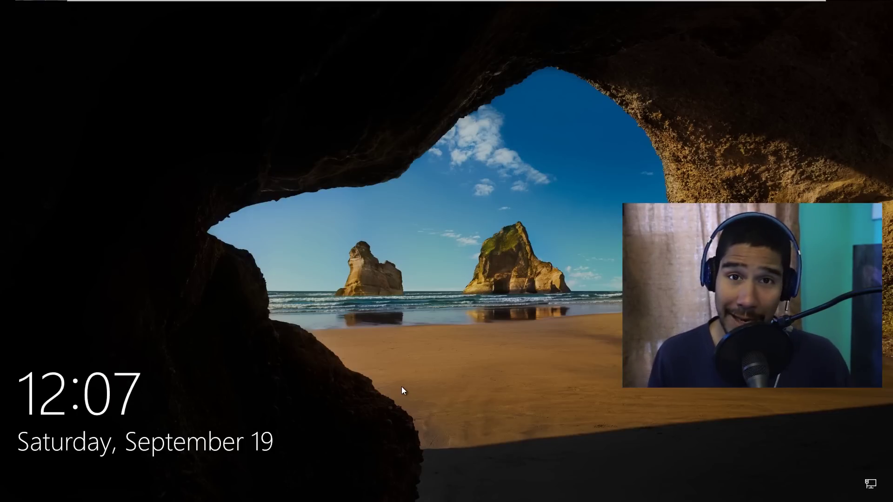
Dismiss the lock screen so the PIN sign-in prompt appears.
left_click(443, 356)
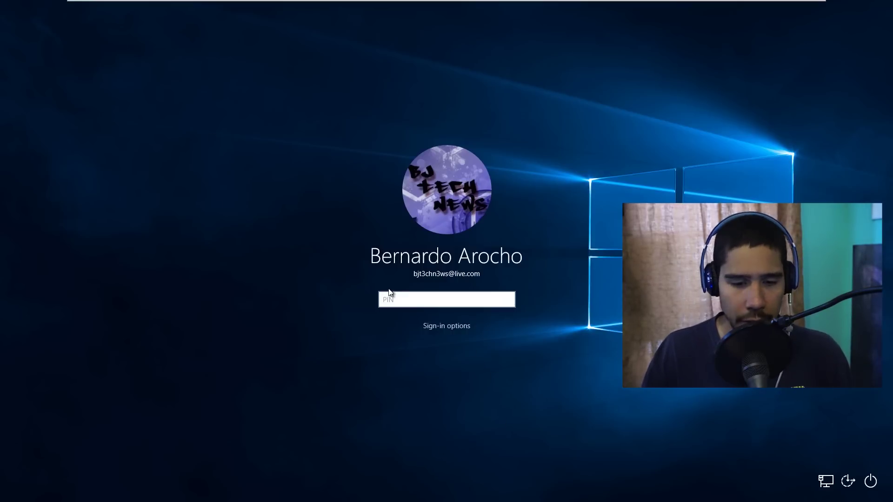
Sign in with the account PIN and open the Start menu on the desktop.
type("1234")
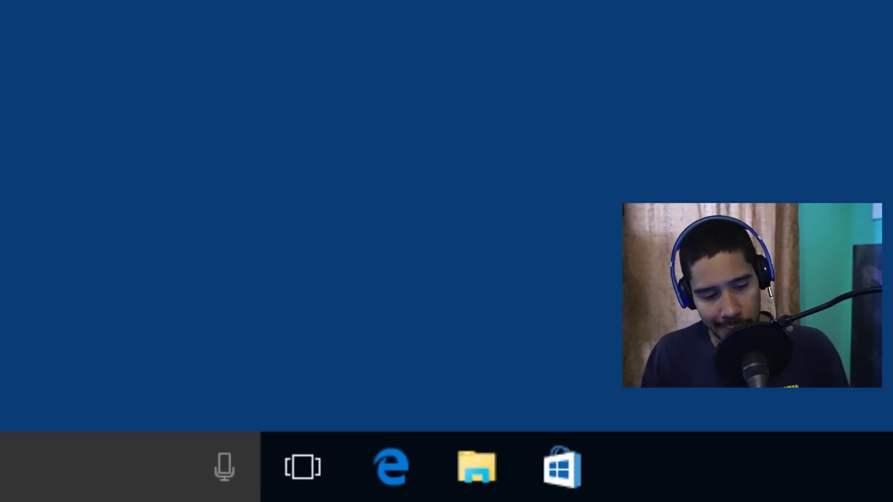
key("super")
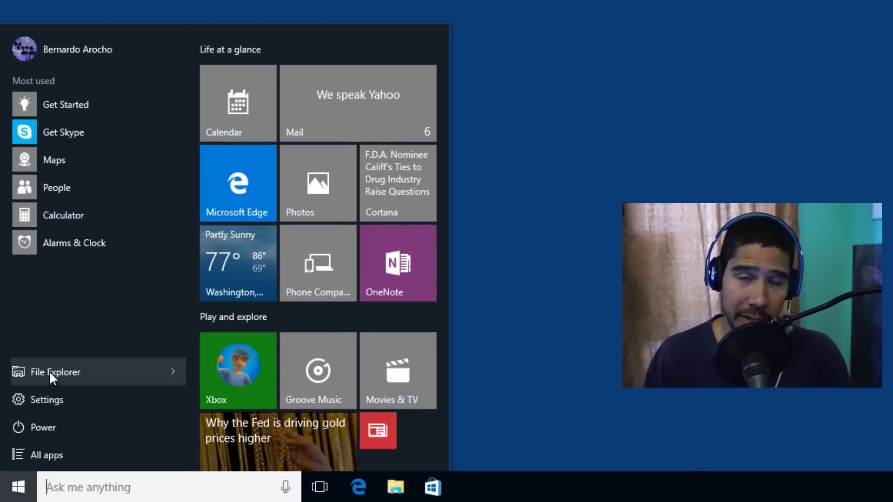
In Settings > Personalization > Lock screen, turn off the background picture on the sign-in screen.
left_click(58, 399)
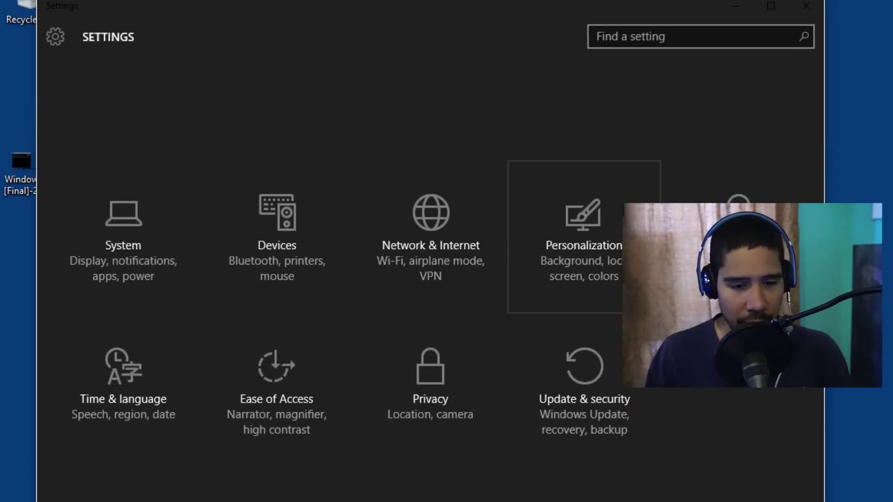
left_click(577, 261)
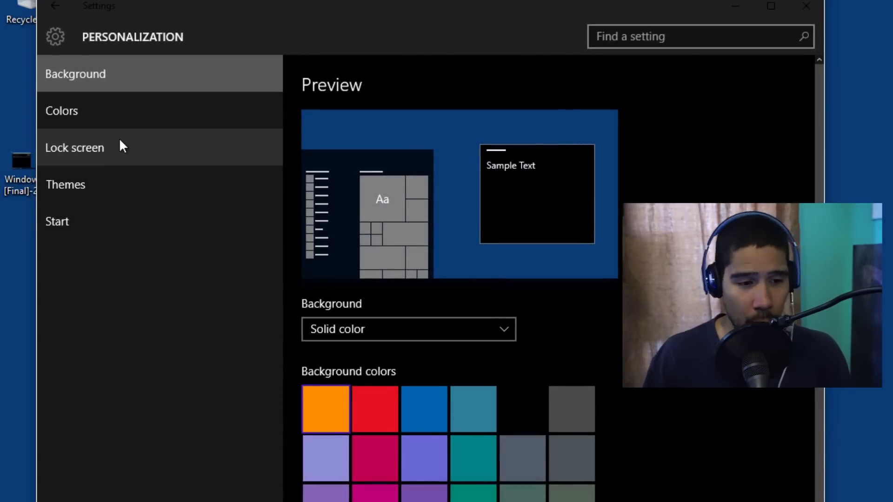
left_click(119, 147)
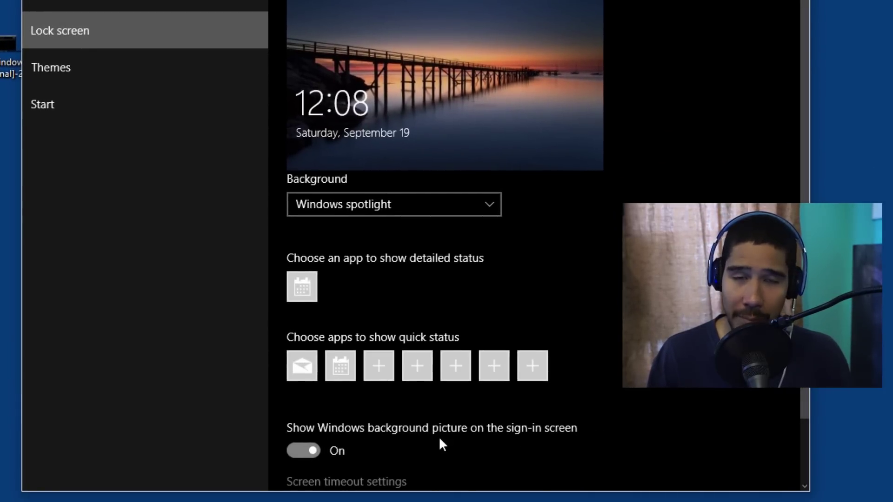
left_click(300, 449)
Close Settings, sign out from the Start menu's account options, and sign back in with the PIN.
left_click(488, 23)
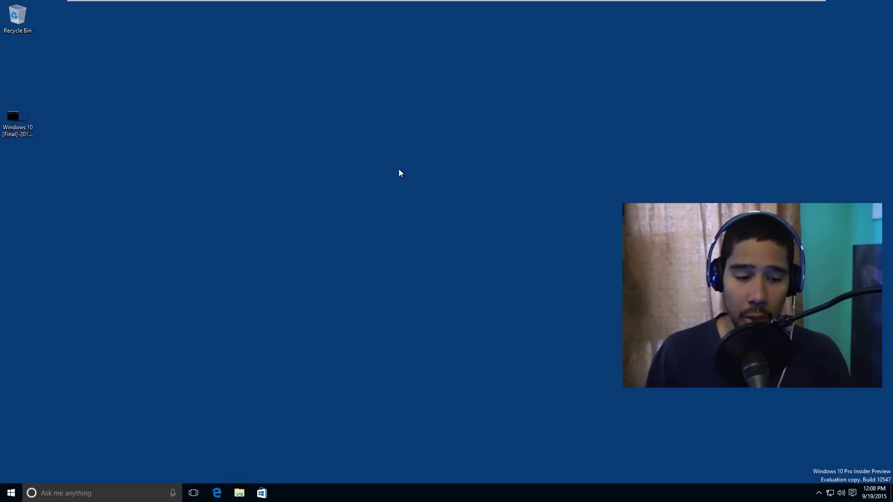
left_click(11, 493)
left_click(42, 229)
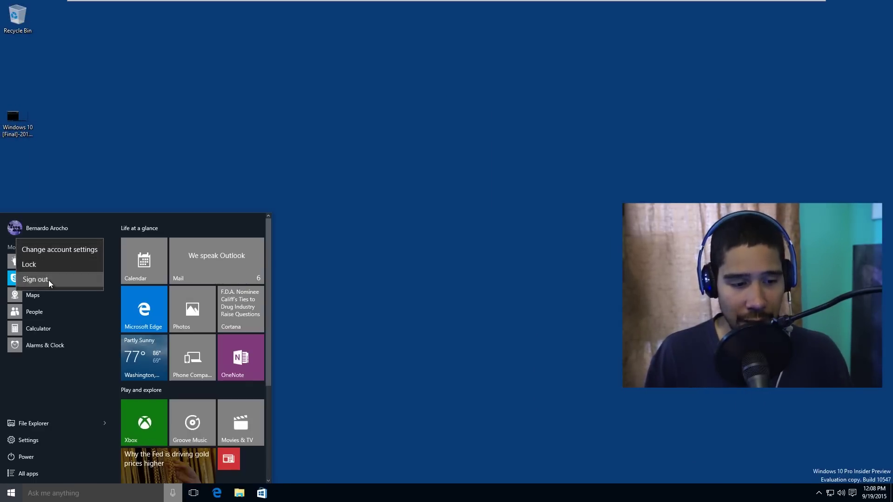
left_click(48, 280)
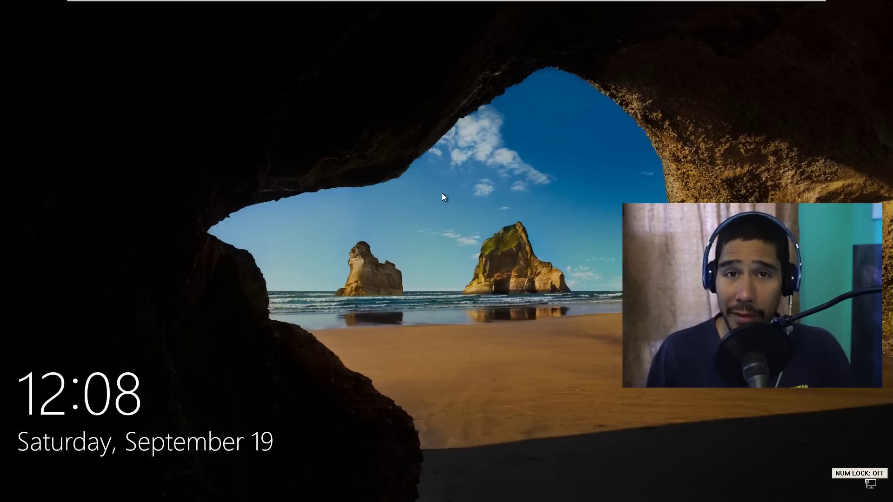
left_click(440, 202)
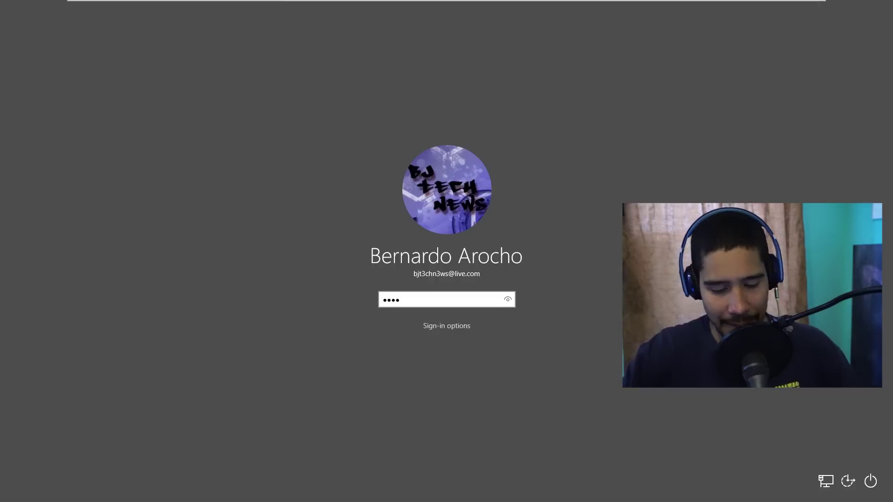
key("Return")
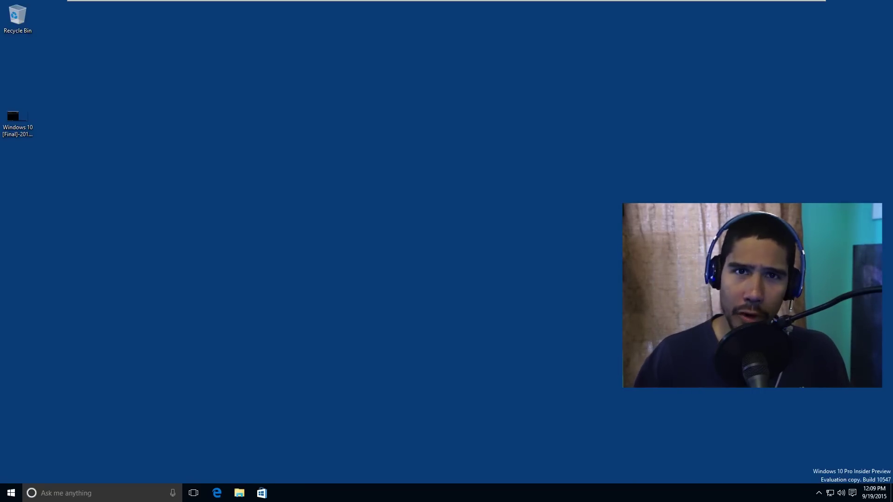
Turn on 'Show more tiles' in Personalization > Start, check the wider Start menu, and close Settings.
left_click(8, 492)
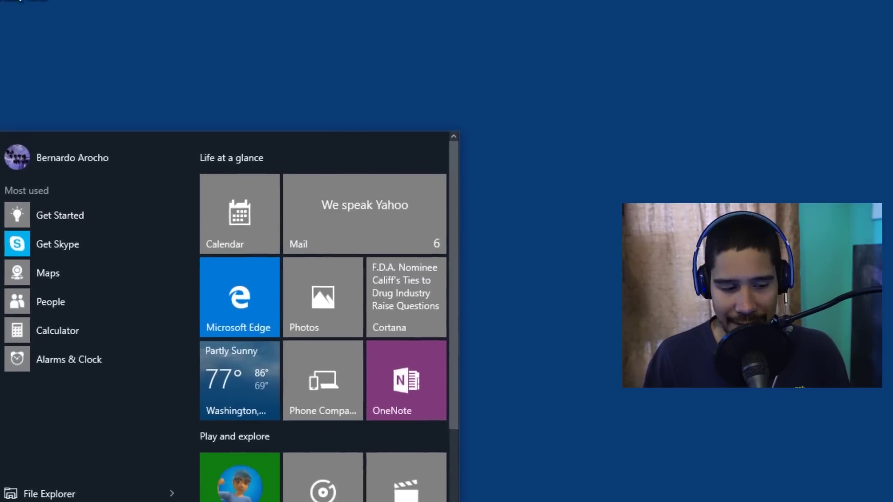
left_click(28, 501)
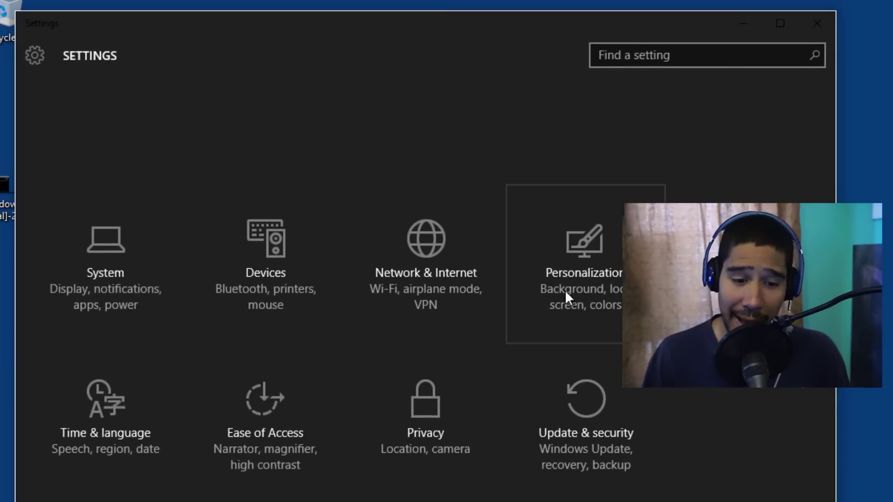
left_click(570, 274)
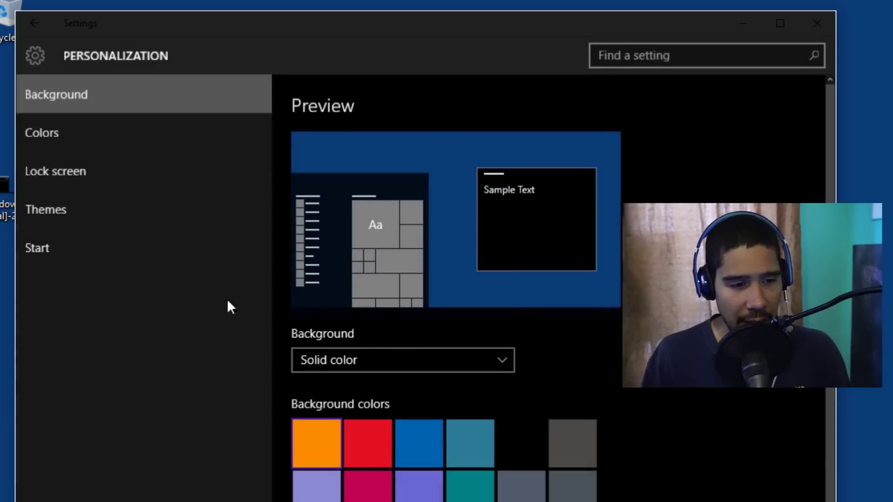
left_click(42, 254)
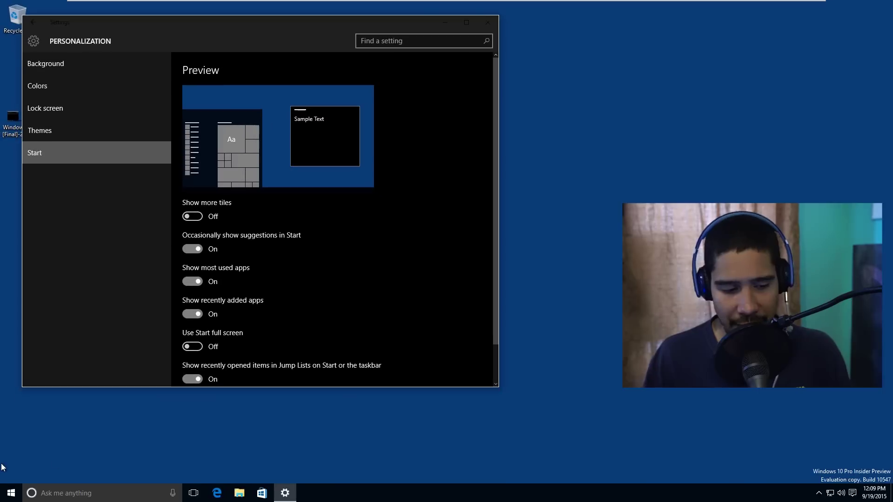
left_click(11, 493)
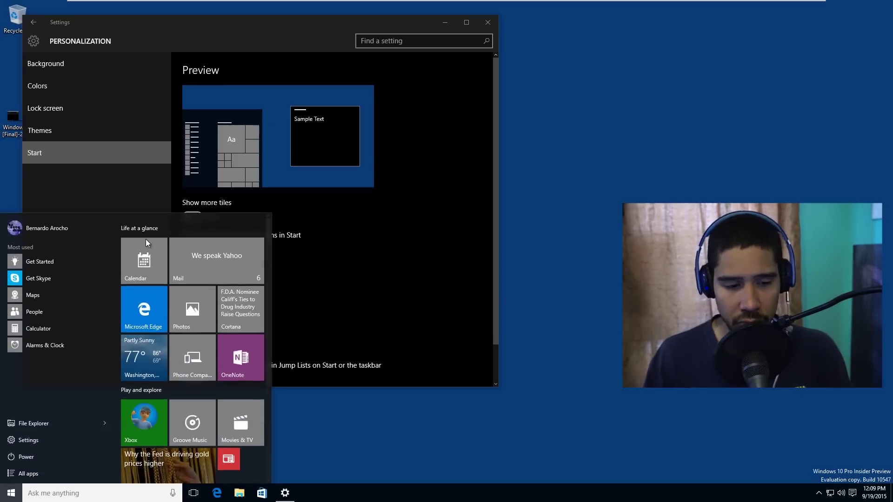
left_click(371, 256)
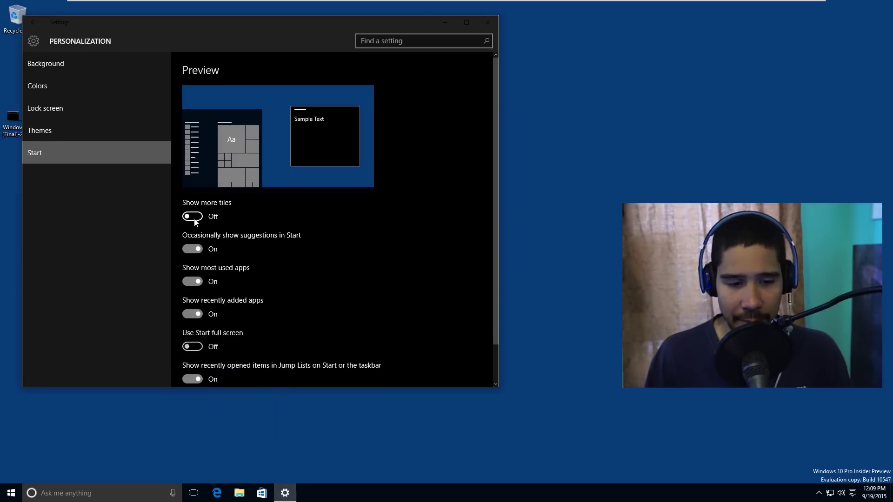
left_click(192, 216)
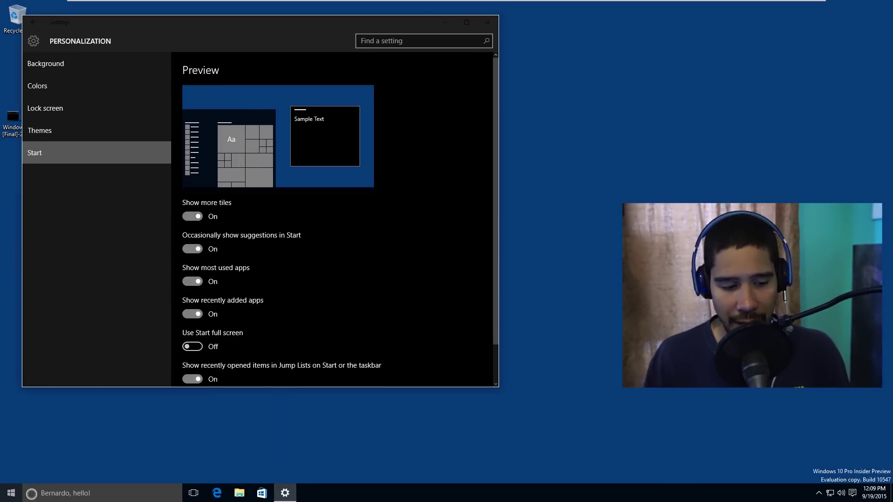
left_click(11, 493)
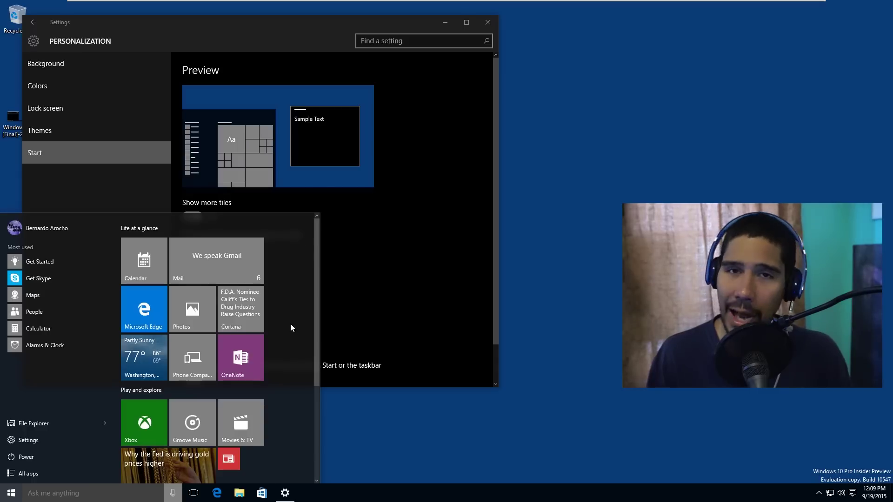
left_click(535, 404)
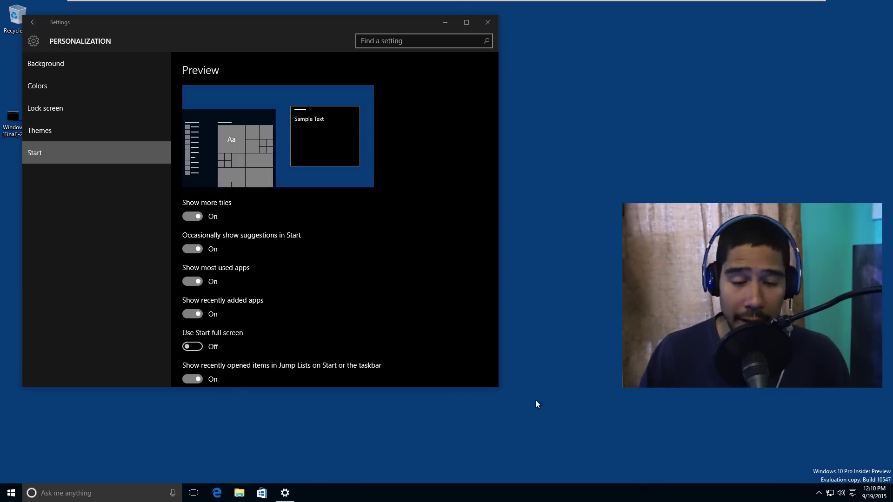
left_click(489, 23)
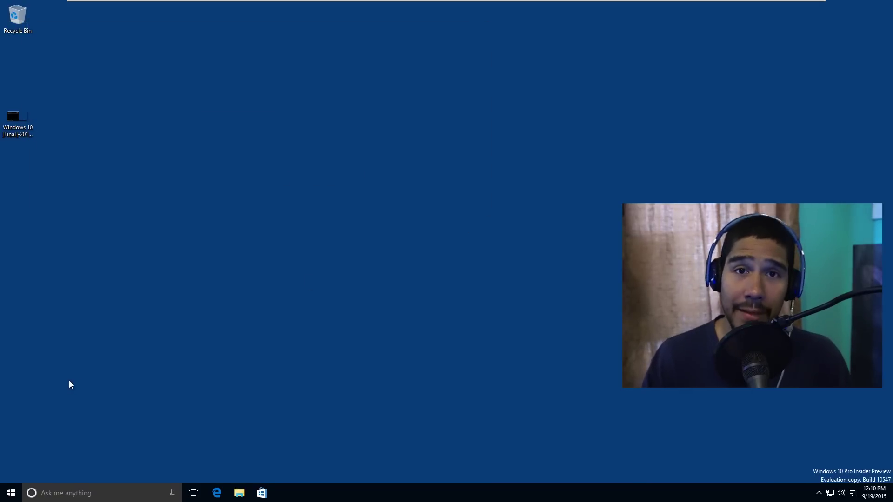
Launch Mail from the All apps list under M.
left_click(13, 495)
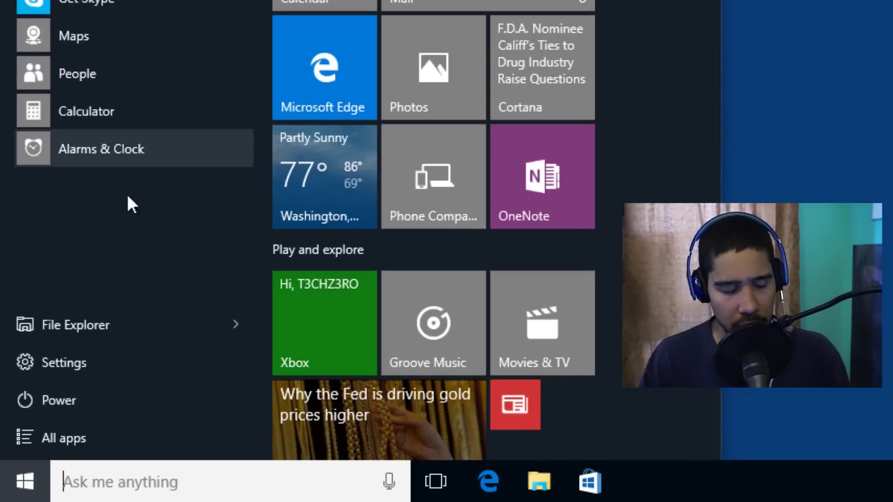
left_click(85, 445)
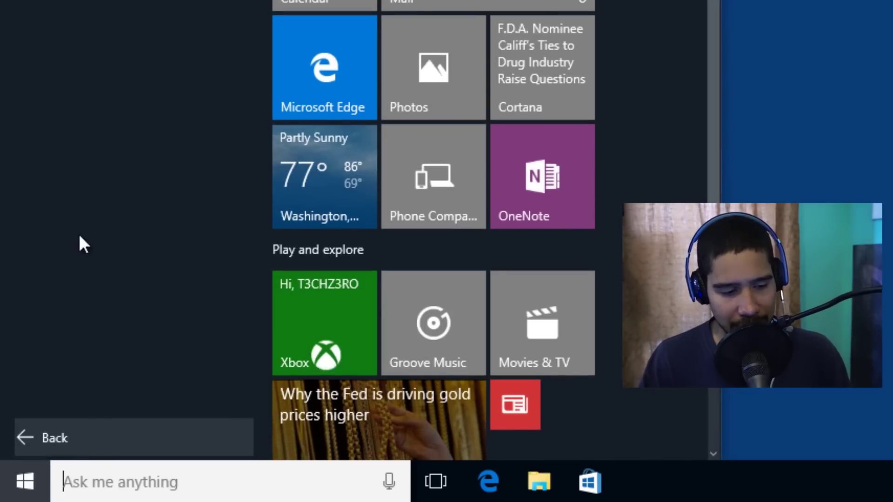
scroll(115, 223, "down", 5)
scroll(116, 167, "down", 5)
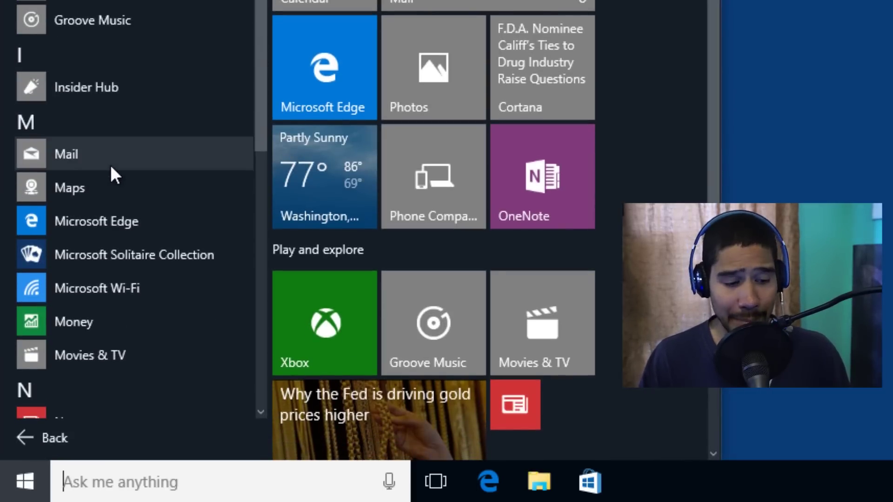
left_click(65, 163)
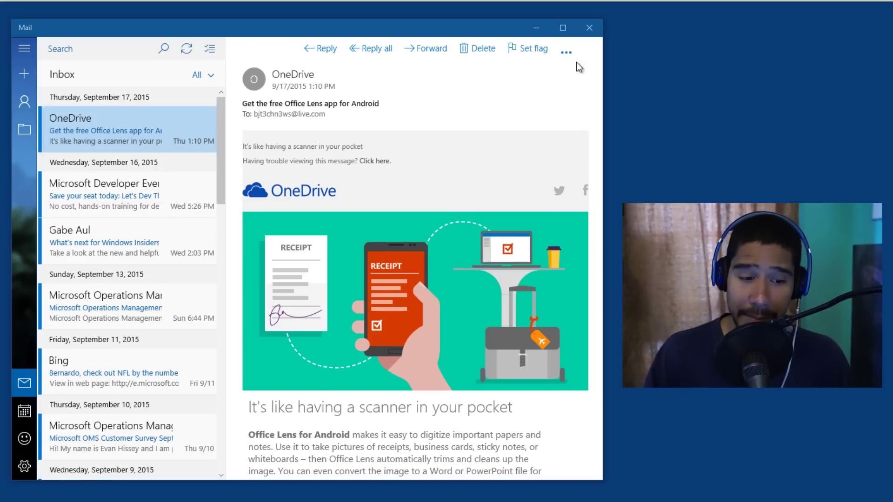
Give Mail the Dark theme, try then remove the starry-sky background, and return the accent from teal to blue.
left_click(27, 468)
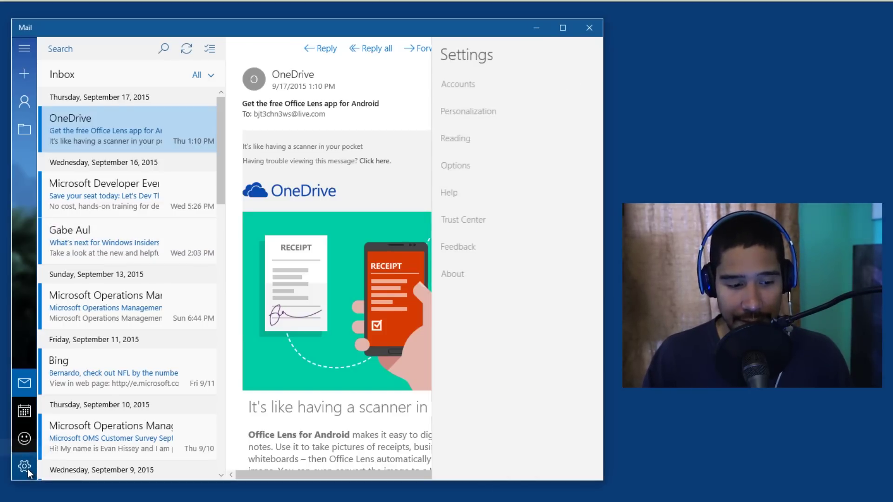
left_click(465, 110)
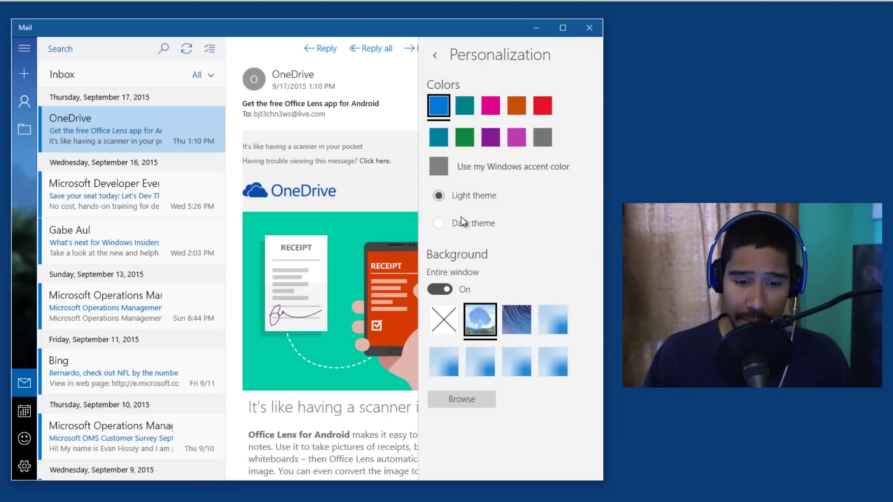
left_click(463, 224)
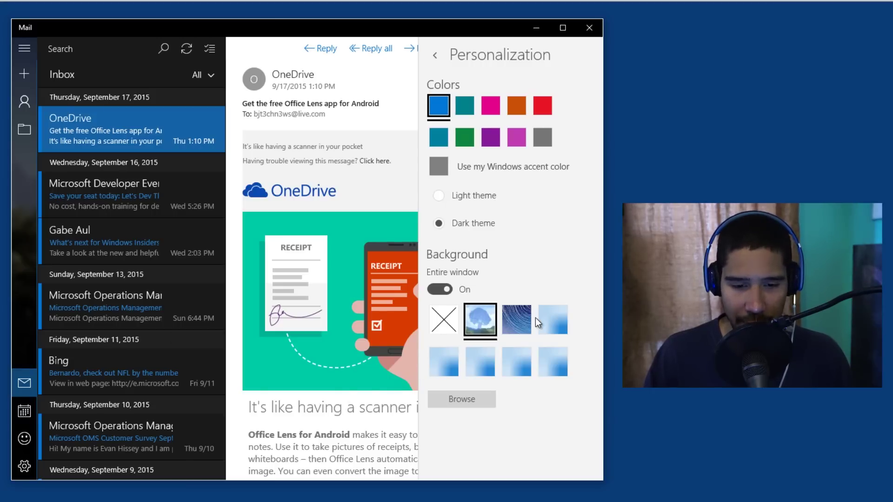
left_click(525, 323)
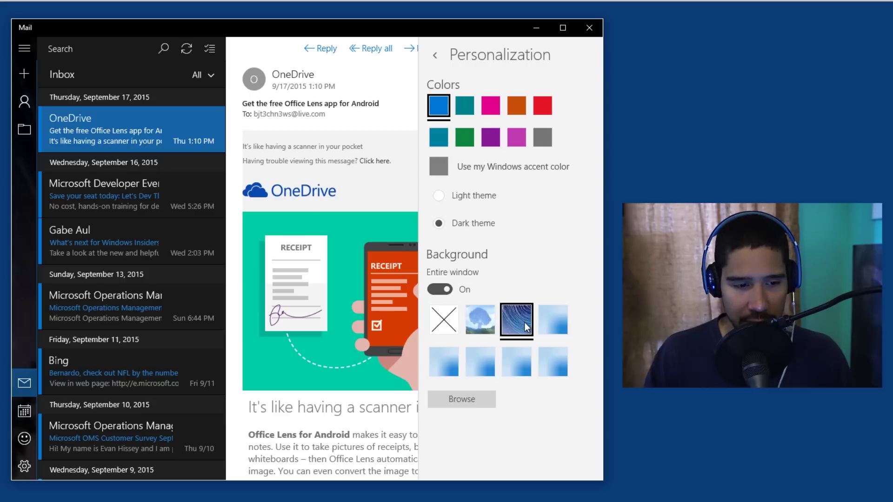
left_click(443, 321)
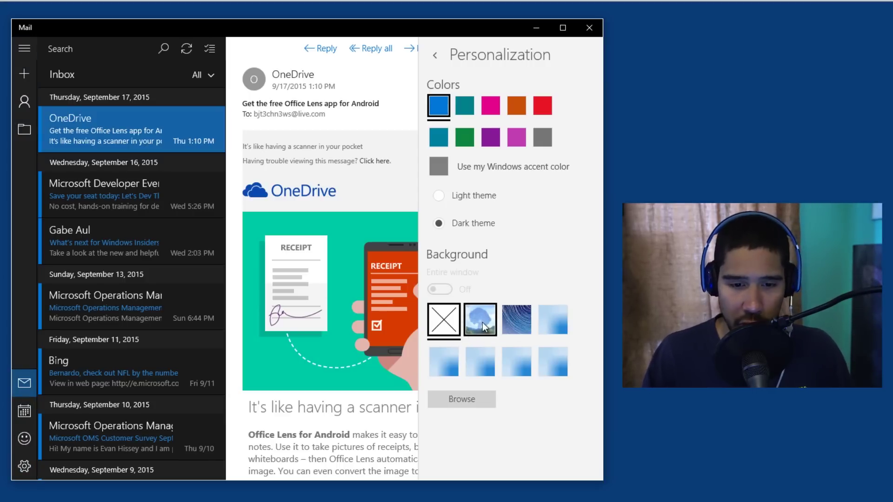
left_click(465, 106)
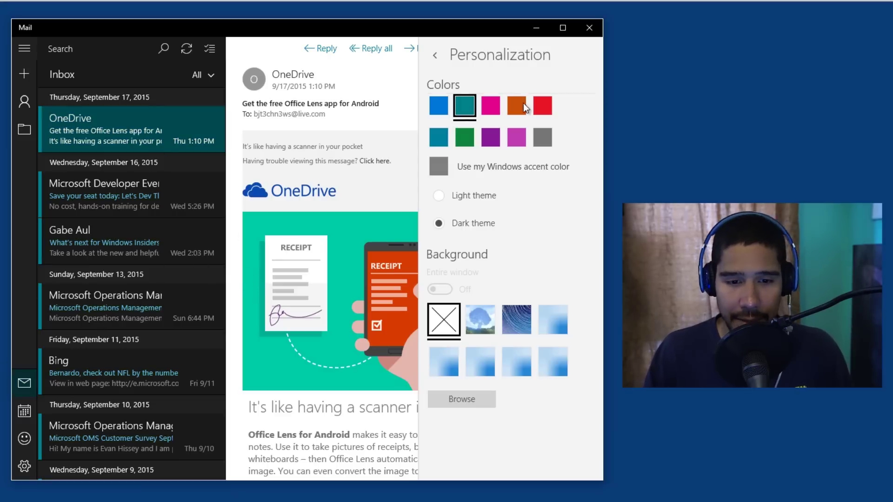
left_click(440, 107)
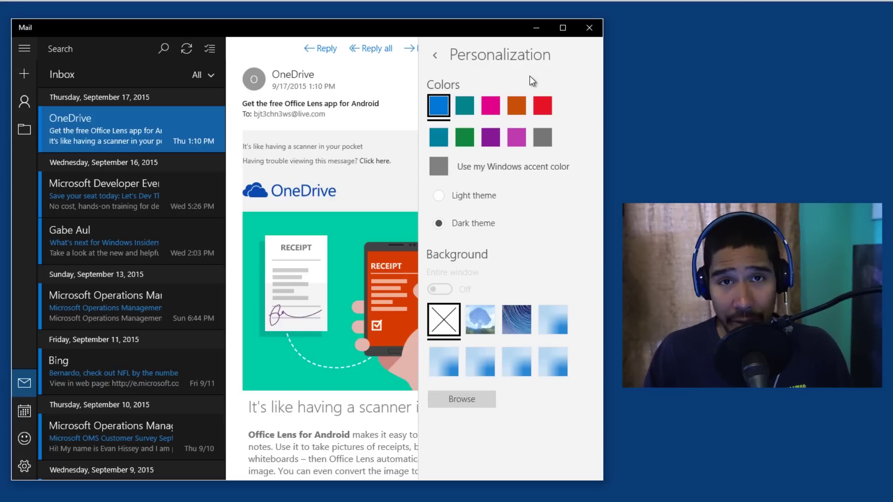
On the full-screen Start, expand and collapse the side pane, then reopen Mail.
key("super")
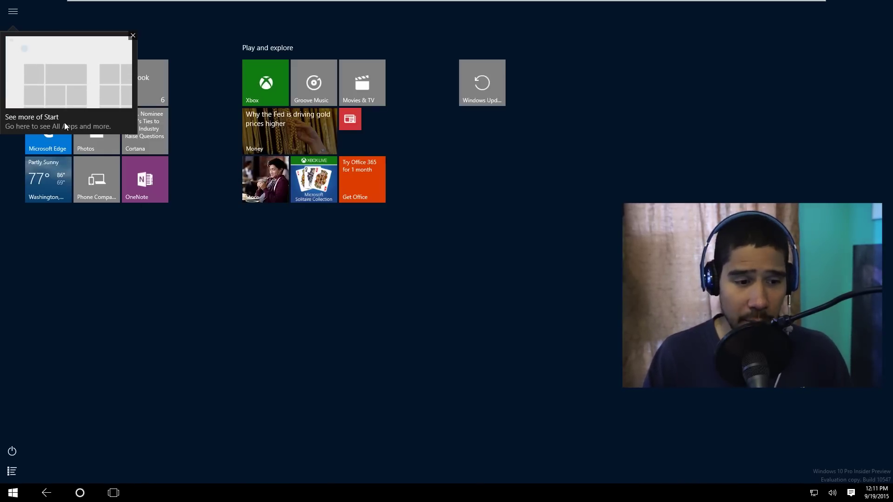
left_click(13, 13)
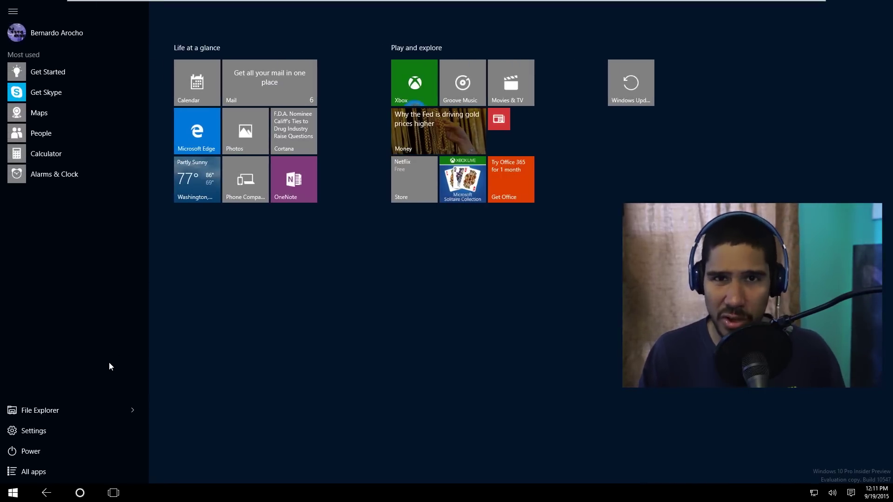
left_click(226, 387)
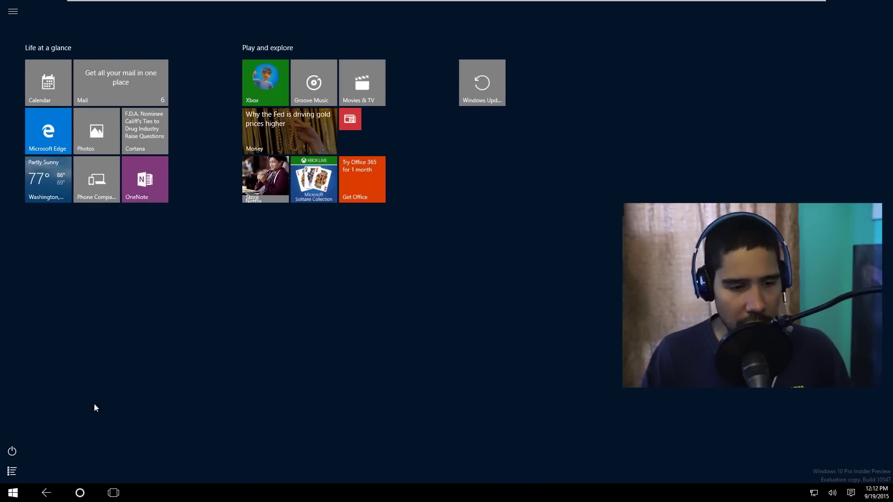
left_click(202, 207)
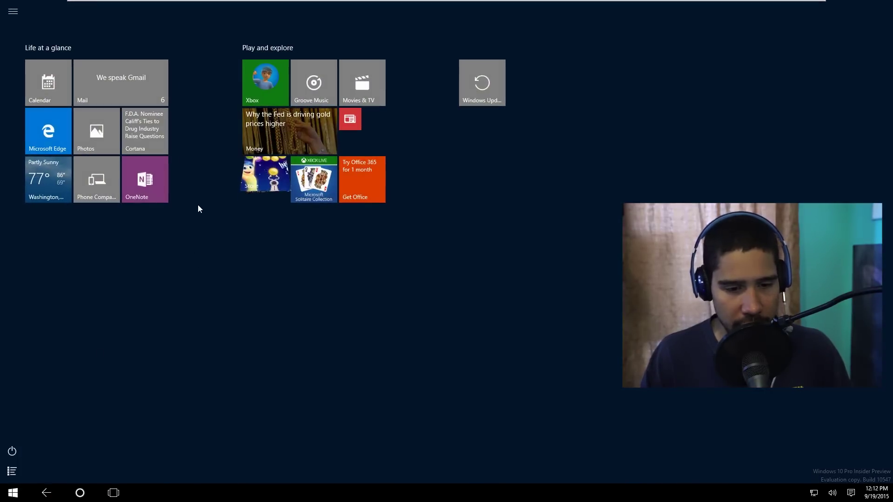
left_click(106, 86)
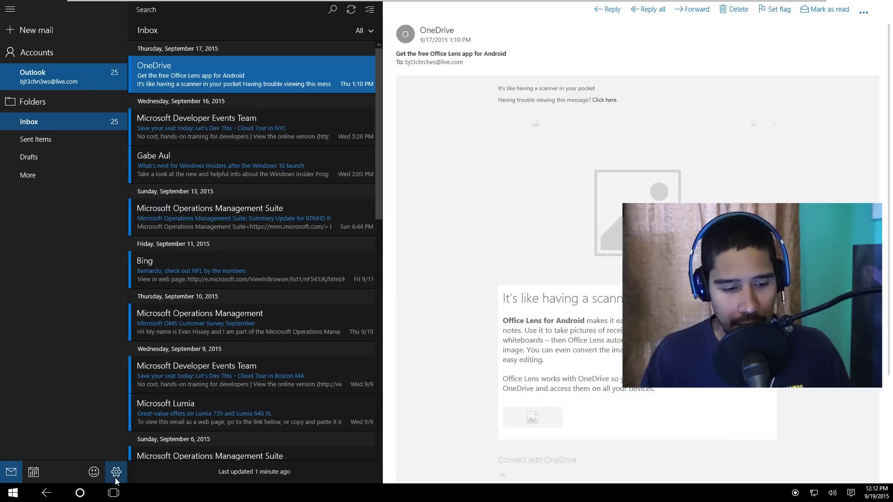
Snap the Mail window to the left half of the screen from Task View.
left_click(115, 495)
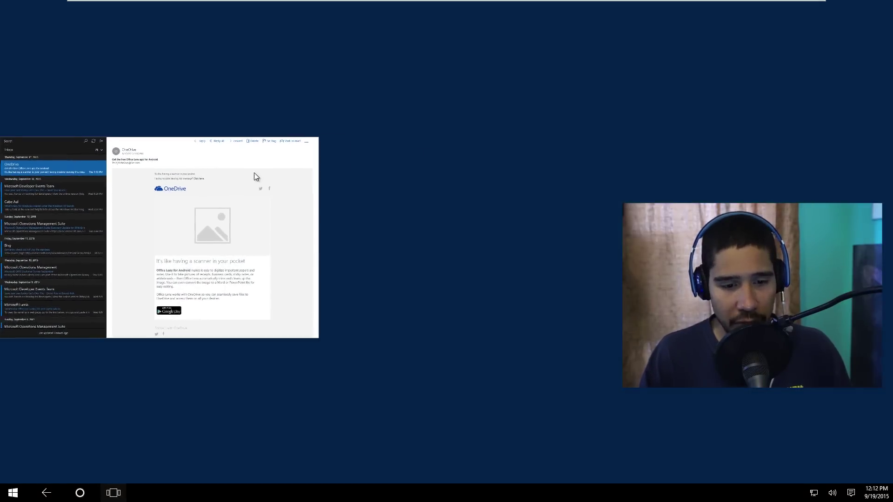
left_click_drag(267, 166, 2, 163)
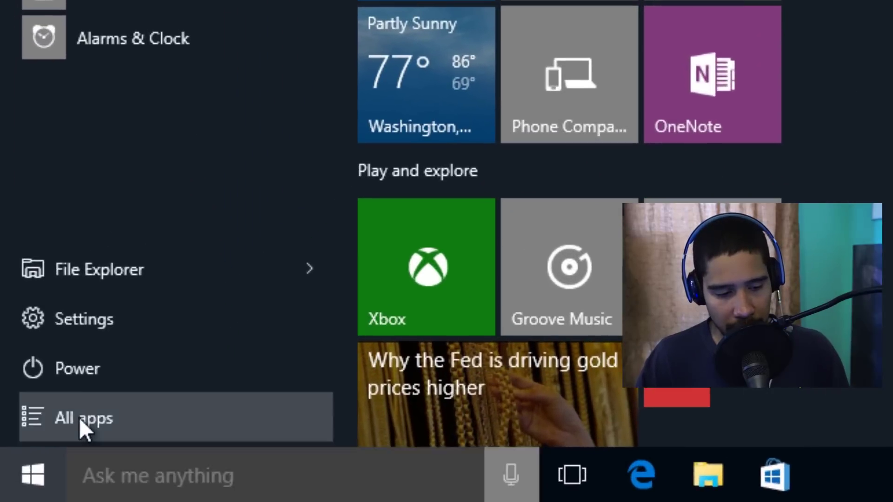
In Photos' Folders view, browse into OneDrive and open the empty BTNHD folder.
left_click(39, 464)
scroll(127, 166, "down", 10)
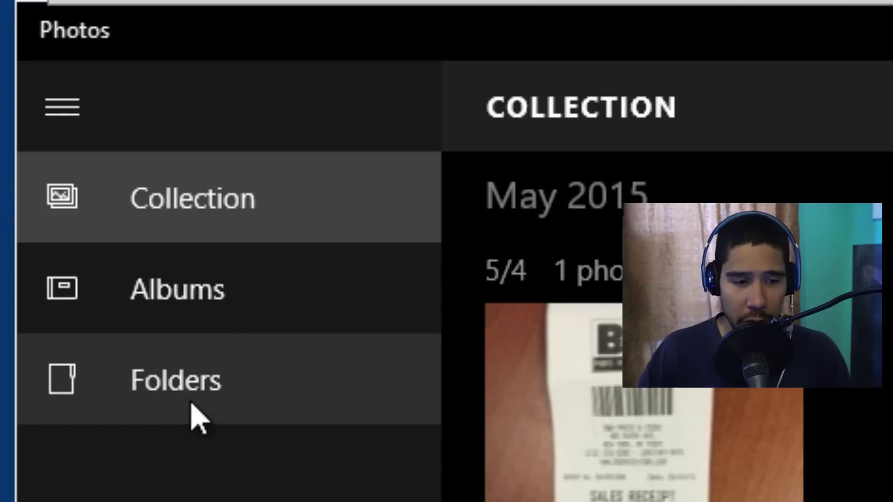
left_click(184, 386)
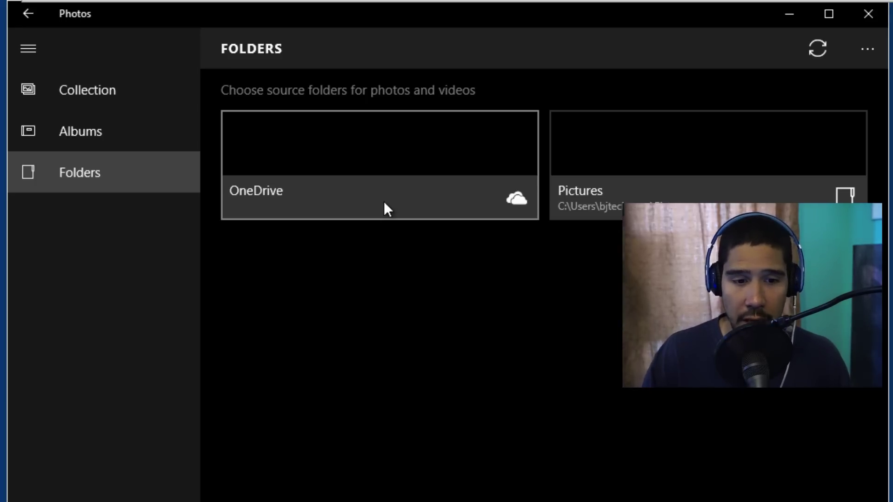
left_click(387, 209)
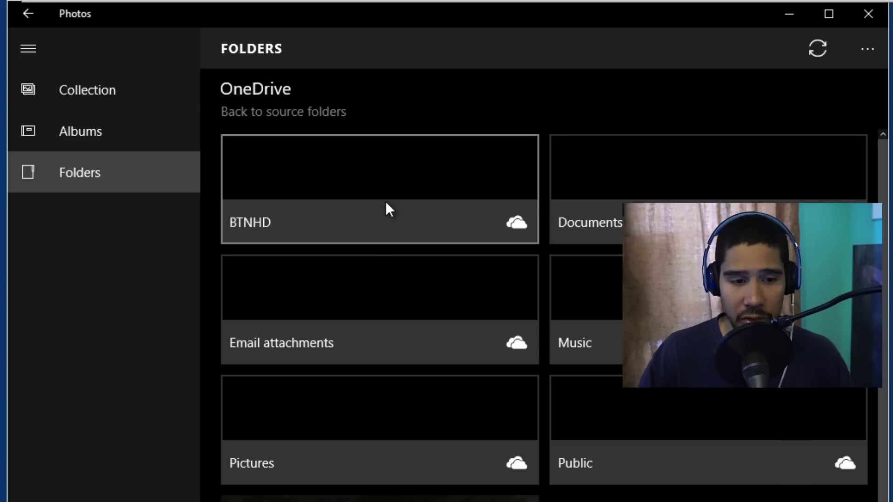
left_click(337, 203)
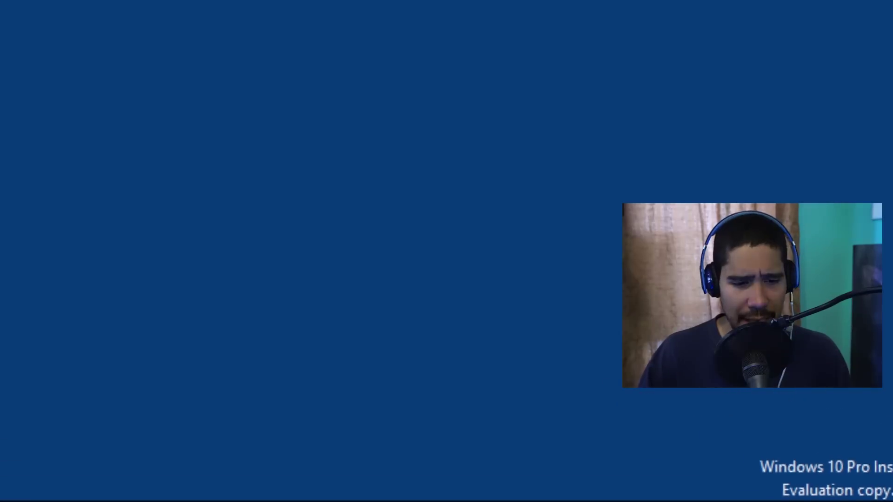
Open Update & Security settings, then go to the Store's Downloads and updates page from the account menu.
left_click(359, 275)
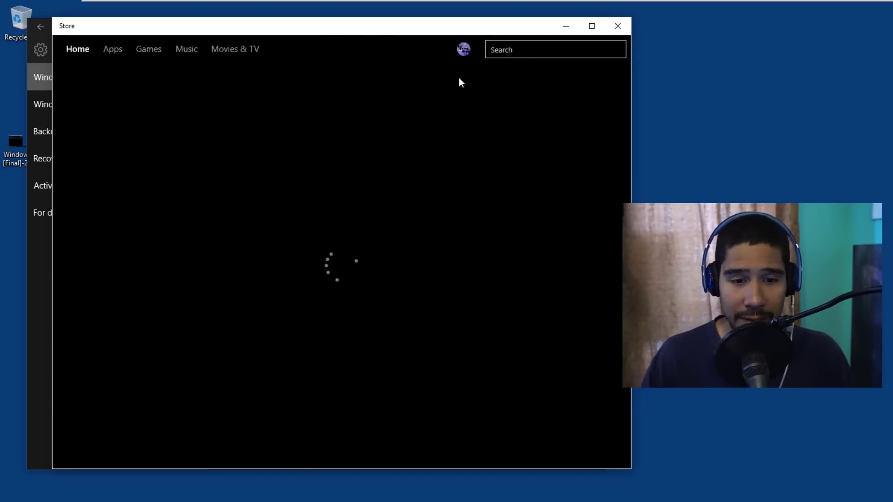
left_click(464, 50)
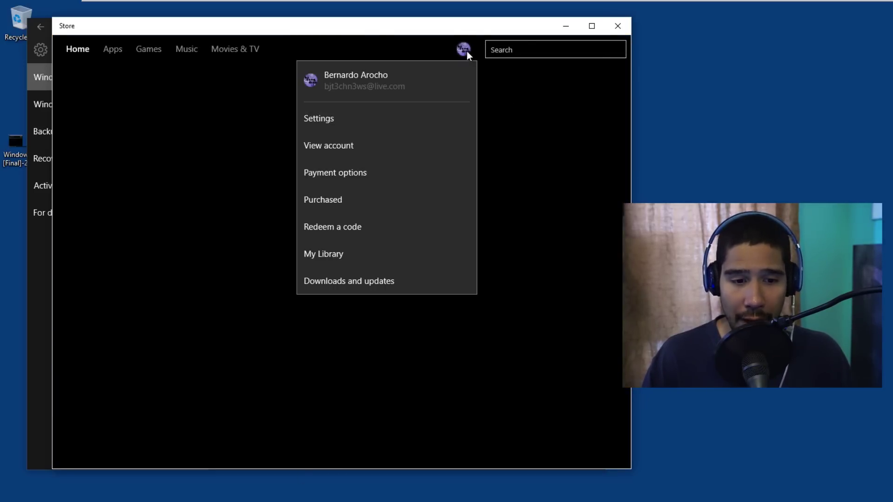
left_click(366, 281)
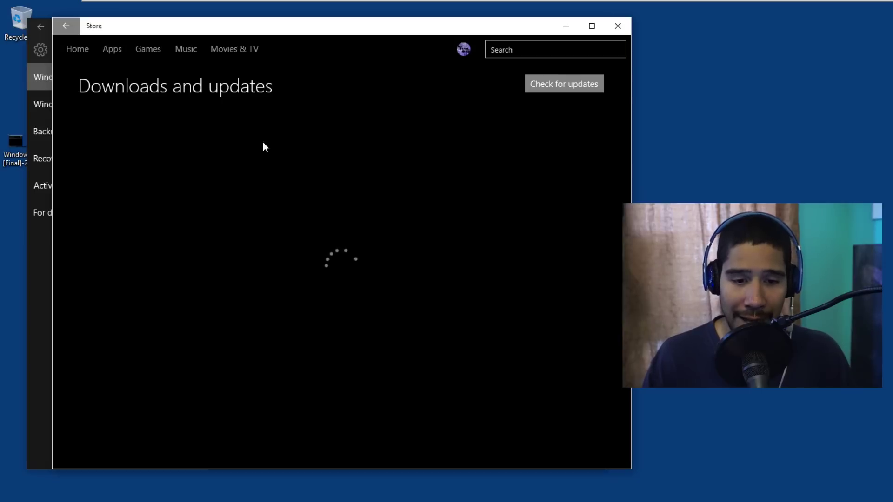
View the desktop screenshot in Photos, move its window aside, and bring up the Start menu.
double_click(17, 145)
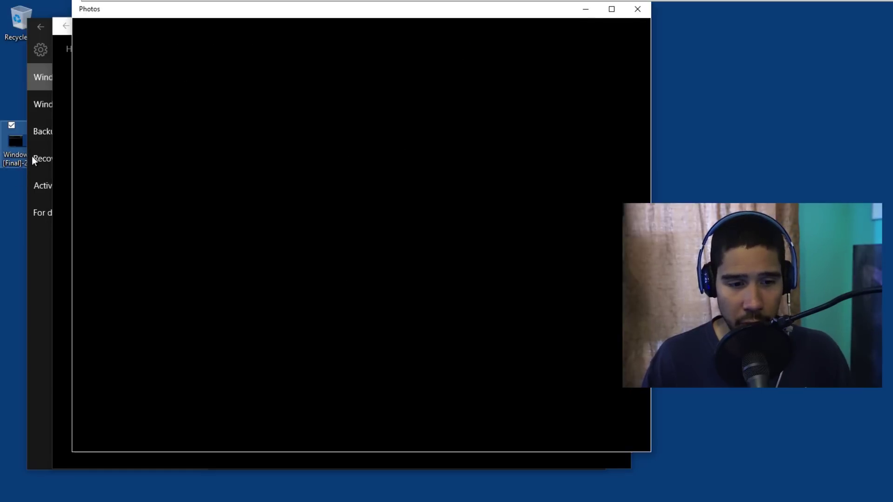
left_click_drag(336, 13, 648, 87)
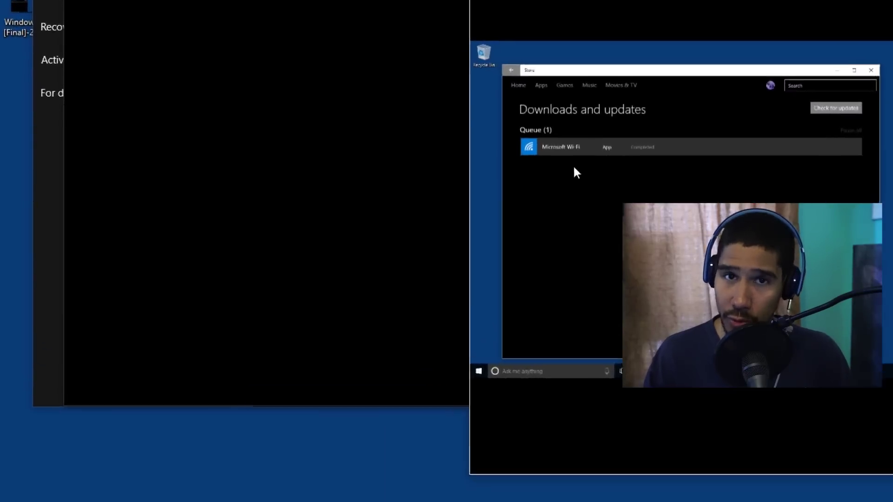
left_click(16, 497)
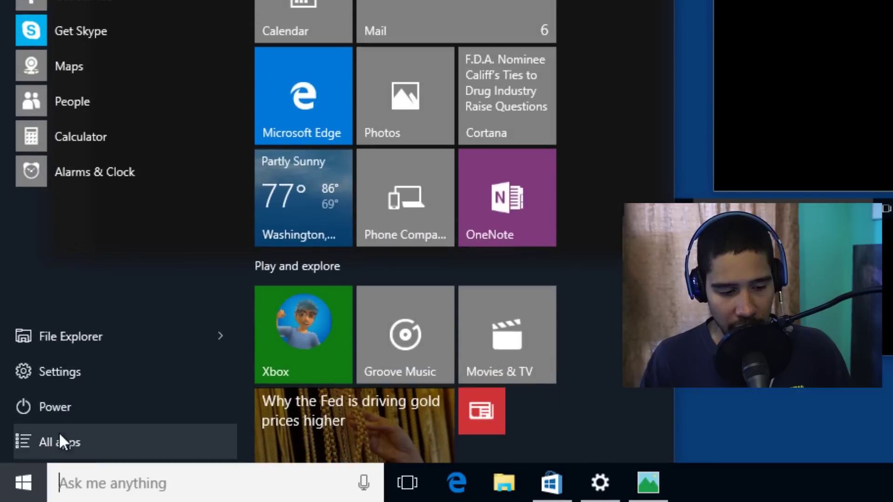
Launch Microsoft Wi-Fi from All apps and move its window to the right of the Store downloads page.
left_click(59, 431)
scroll(118, 118, "down", 1)
scroll(119, 124, "down", 6)
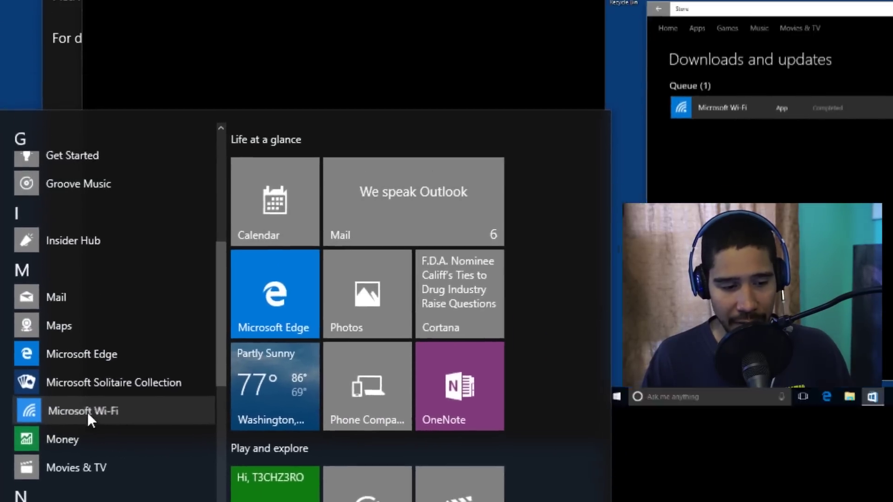
left_click(63, 227)
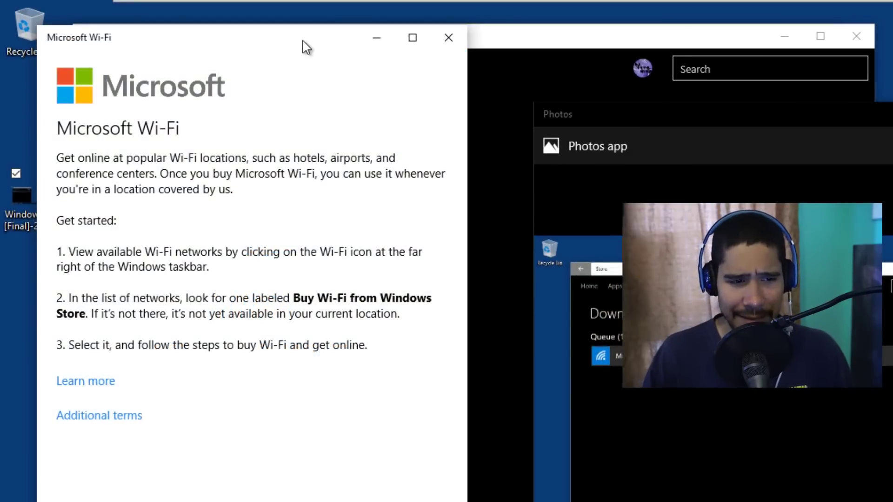
left_click_drag(305, 27, 890, 159)
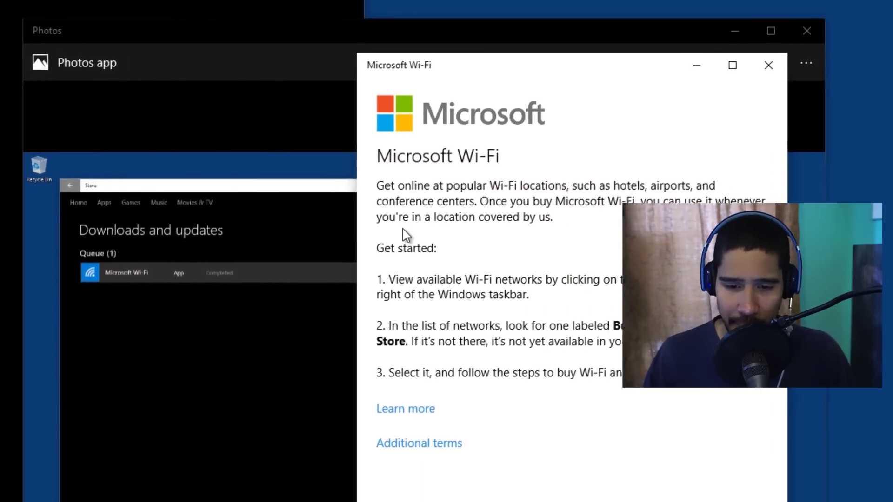